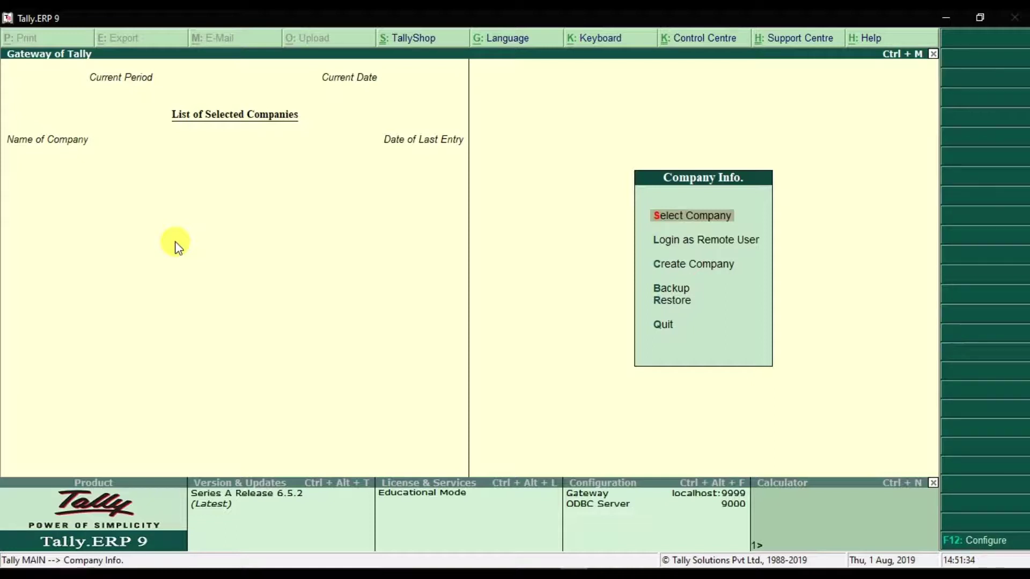
Step: Check the empty company list, then start creating a new company
left_click(666, 220)
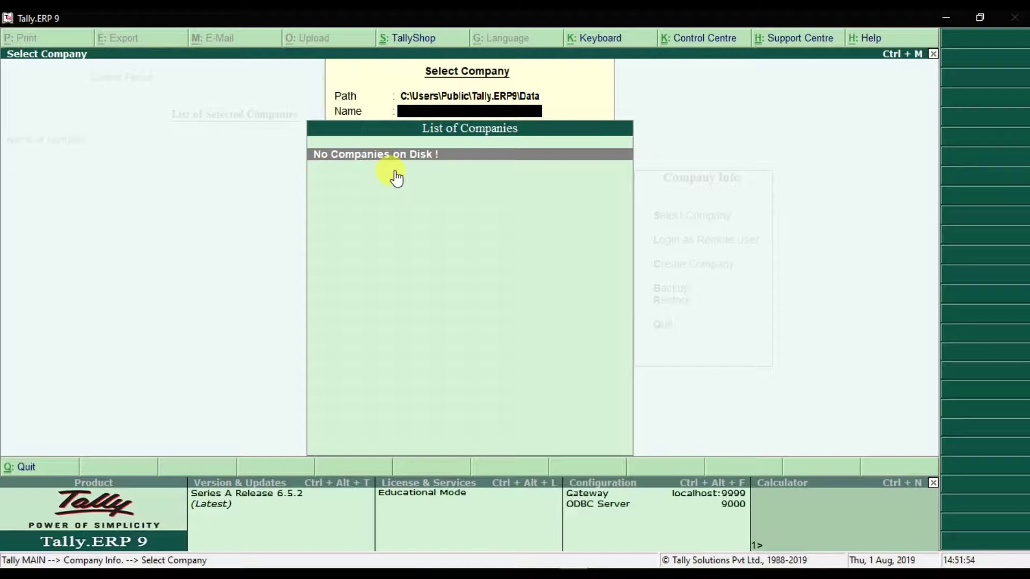
key("Escape")
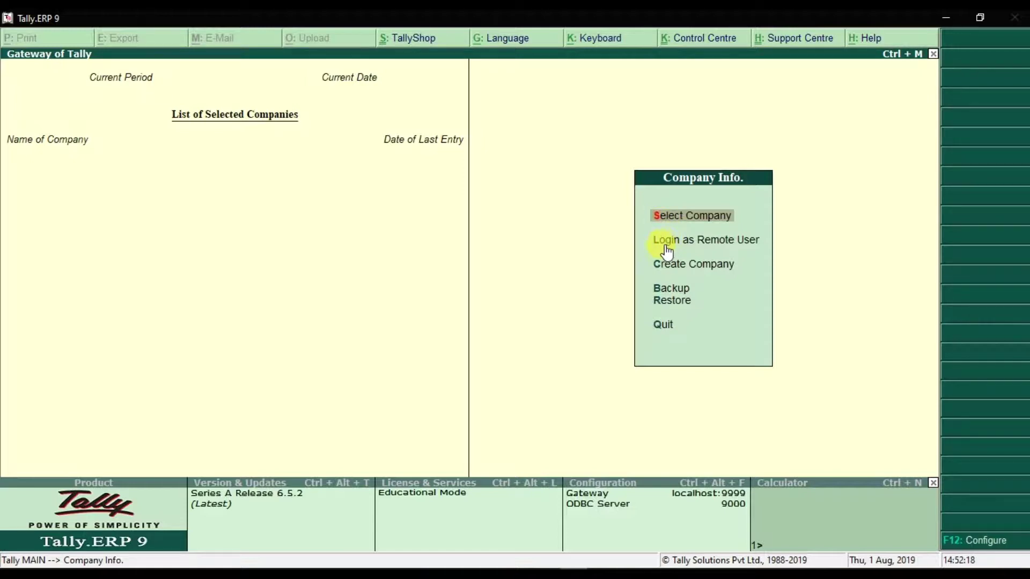
left_click(698, 242)
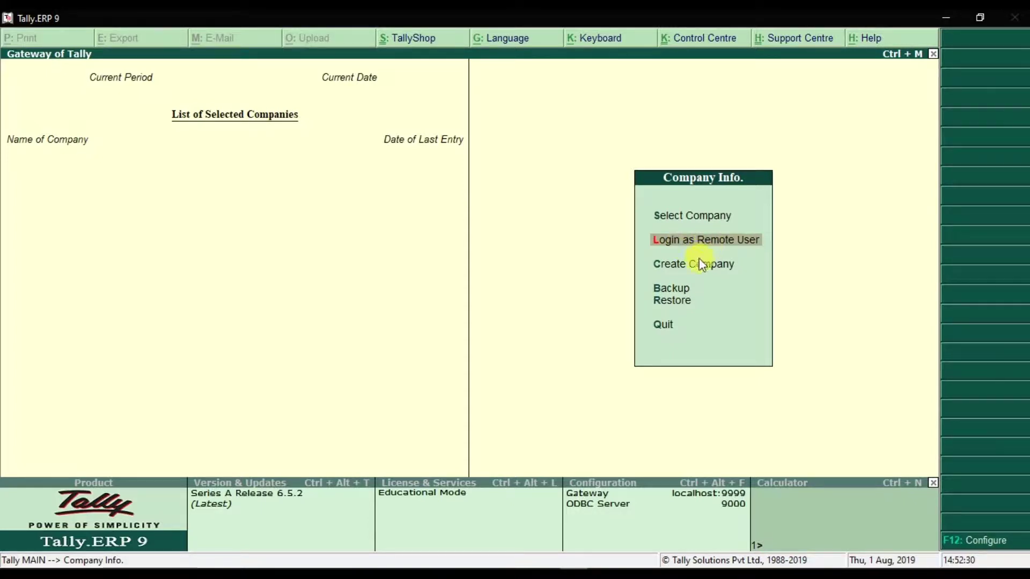
left_click(695, 268)
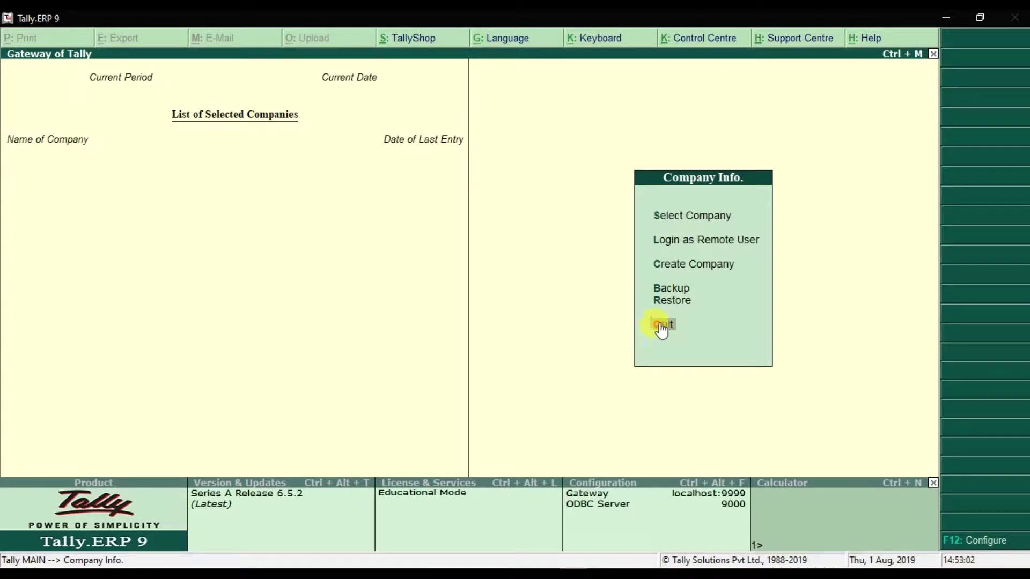
left_click(677, 278)
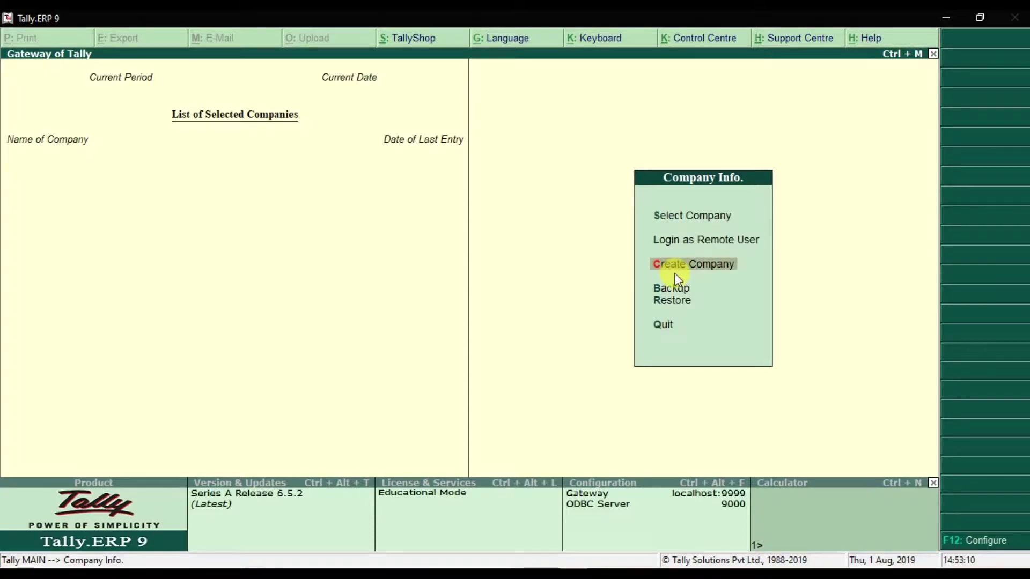
left_click(673, 272)
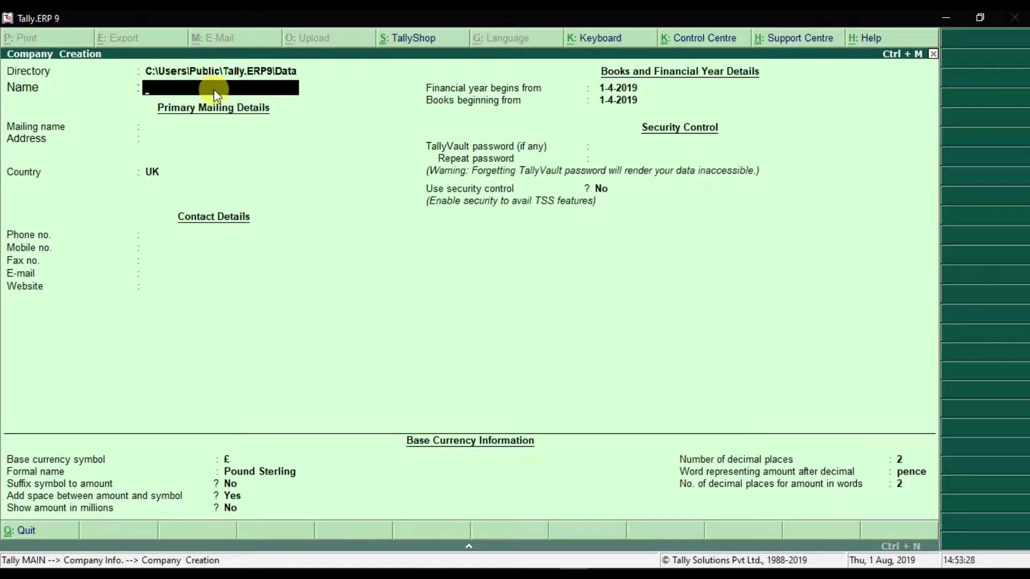
Step: Name the company Burhan Electronics LLC, keeping the same mailing name
type("Burhan Electronics LLC")
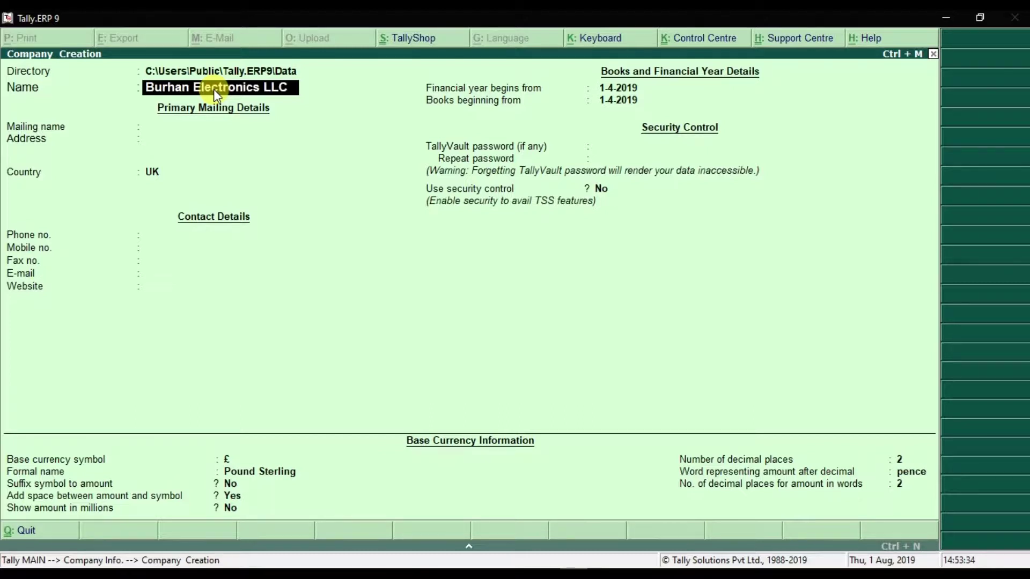
key("Return")
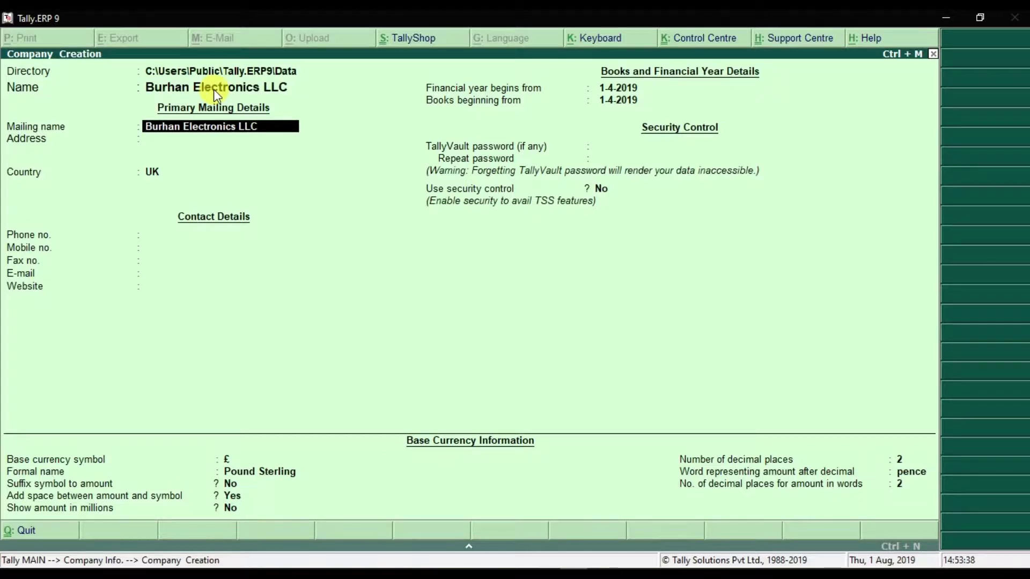
key("Return")
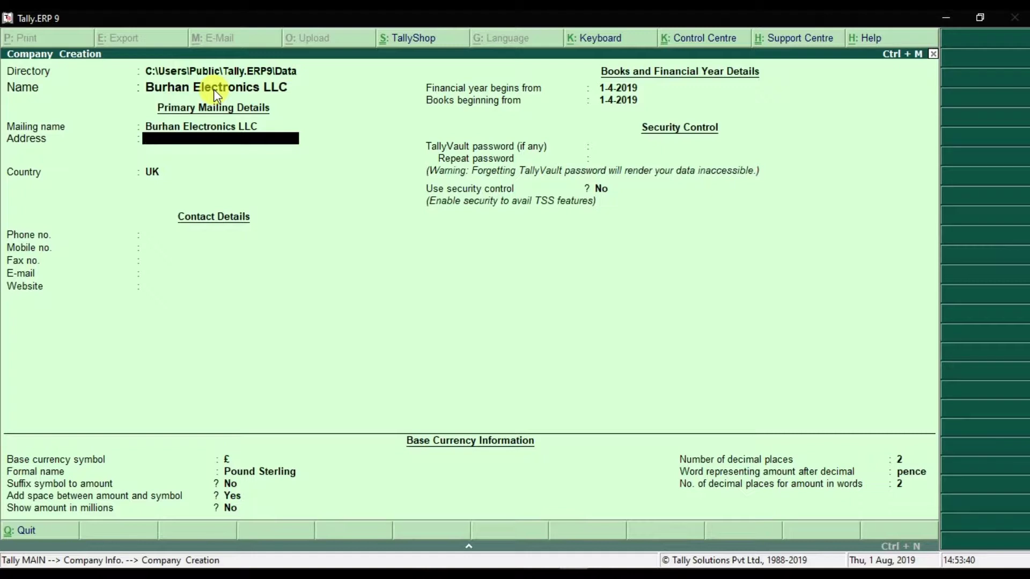
Step: Enter the company's two-line office address
key("Return")
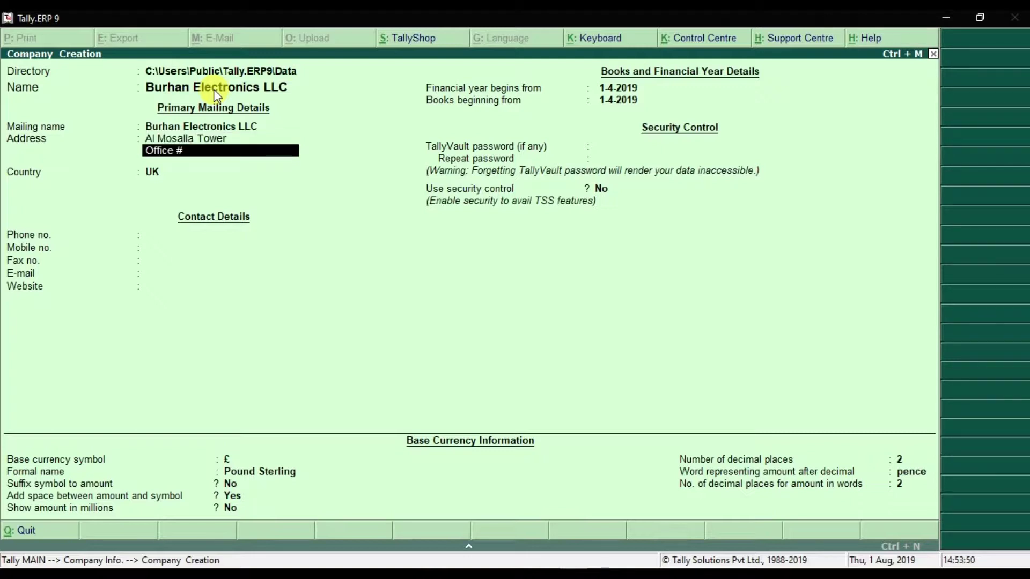
key("Return")
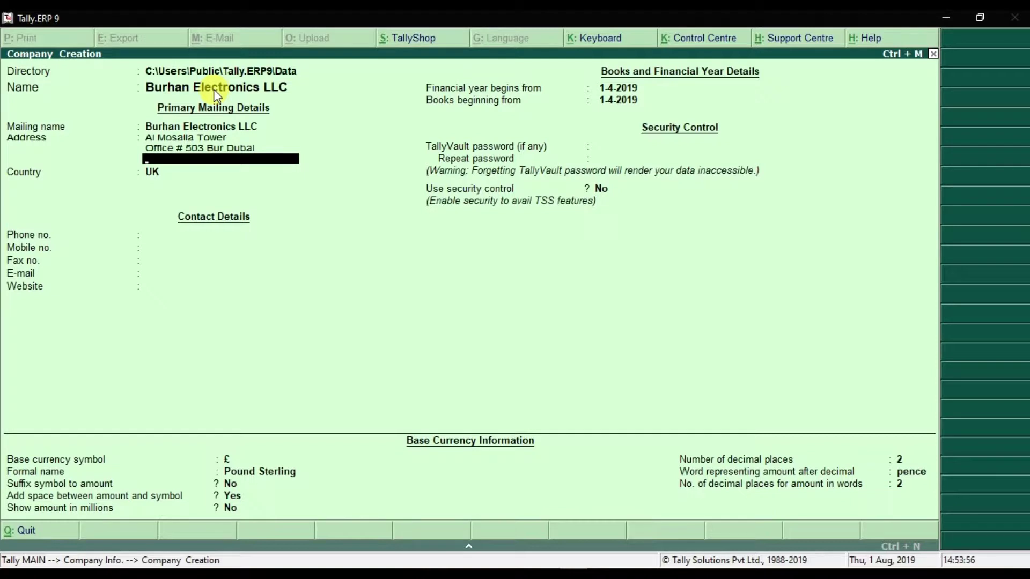
key("Return")
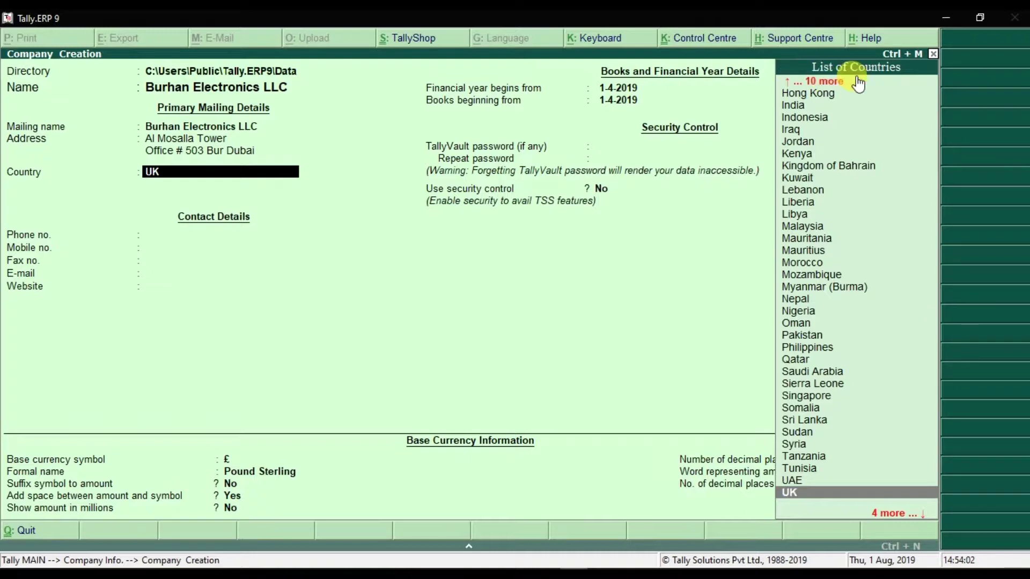
Step: Set the company's country to UAE and the emirate to Dubai
left_click(800, 481)
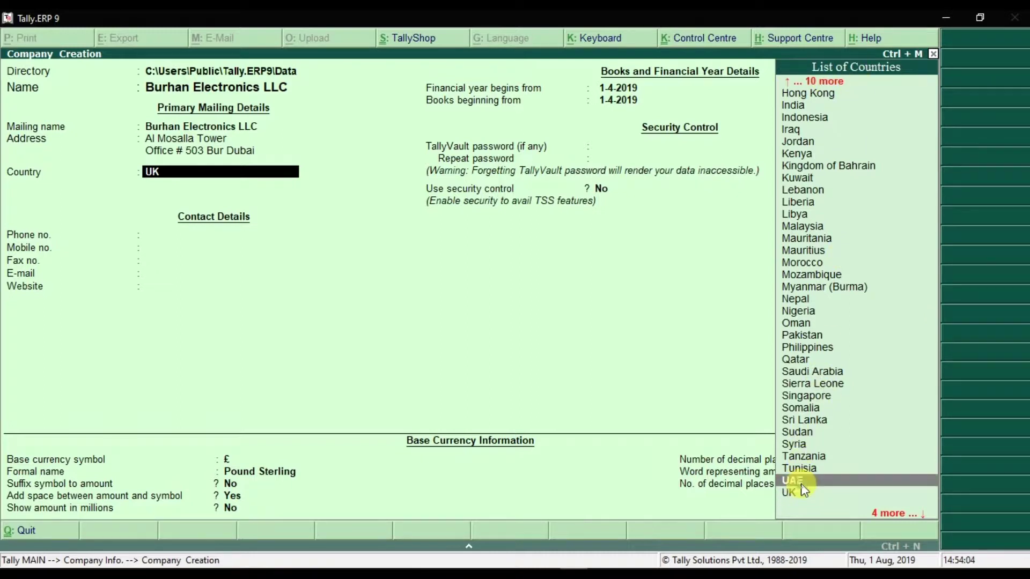
left_click(813, 483)
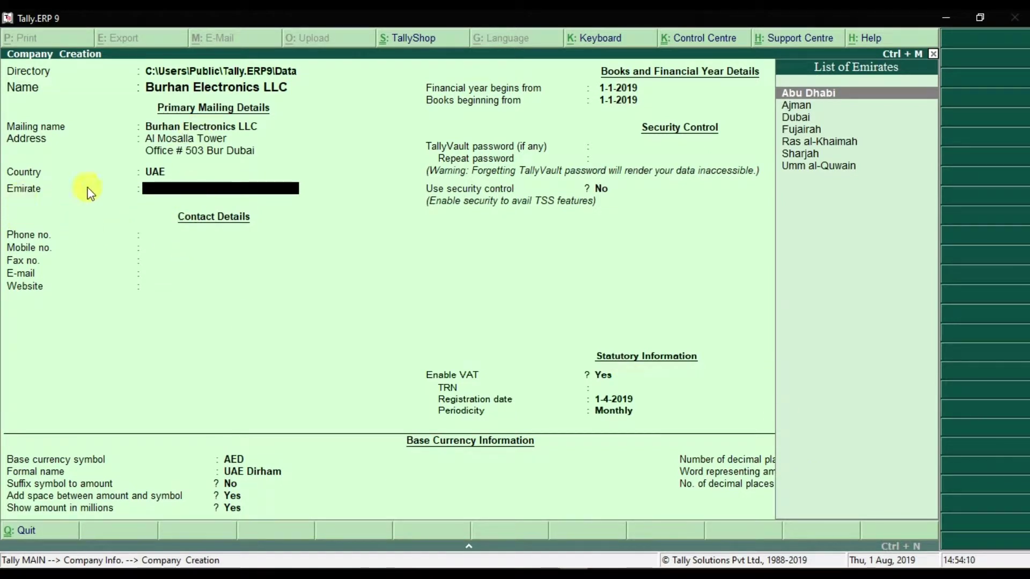
left_click(802, 116)
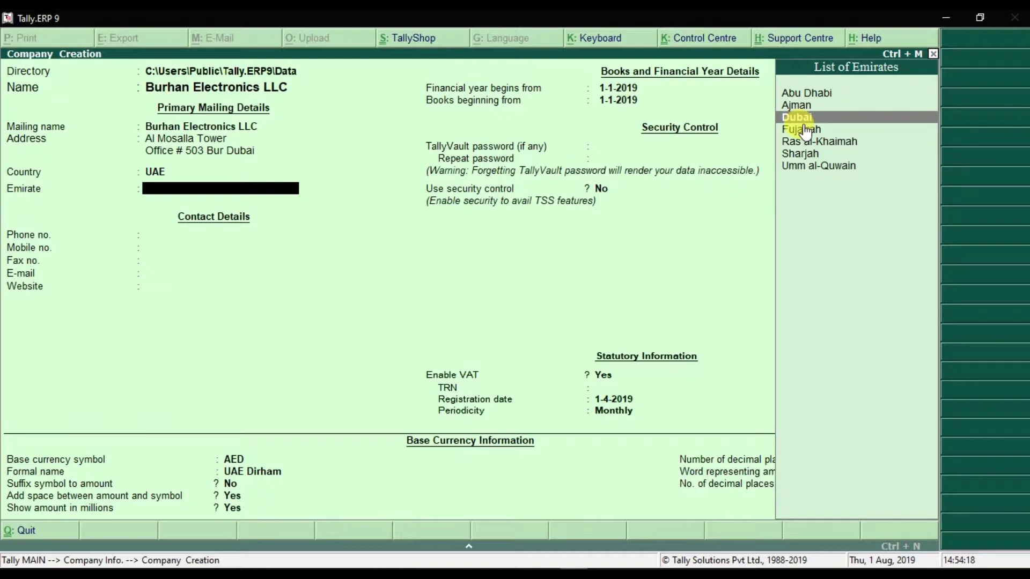
key("Return")
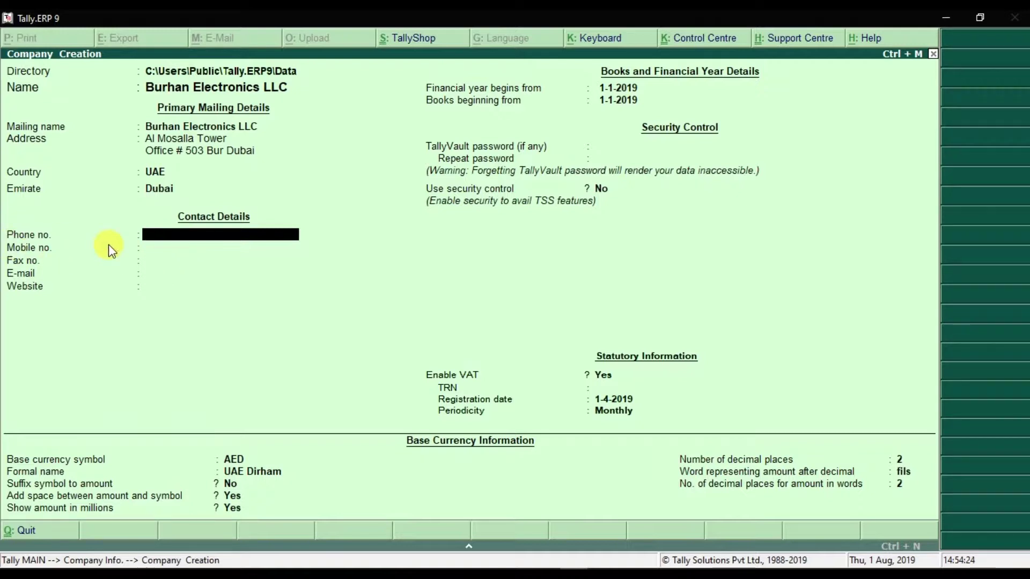
Step: Enter the company's phone number and mobile number
key("Return")
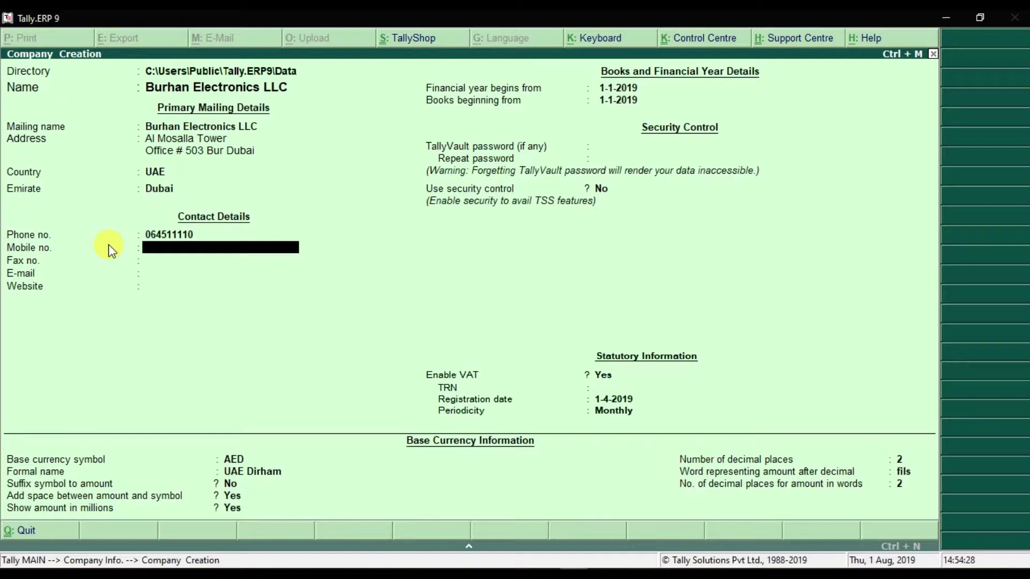
key("Return")
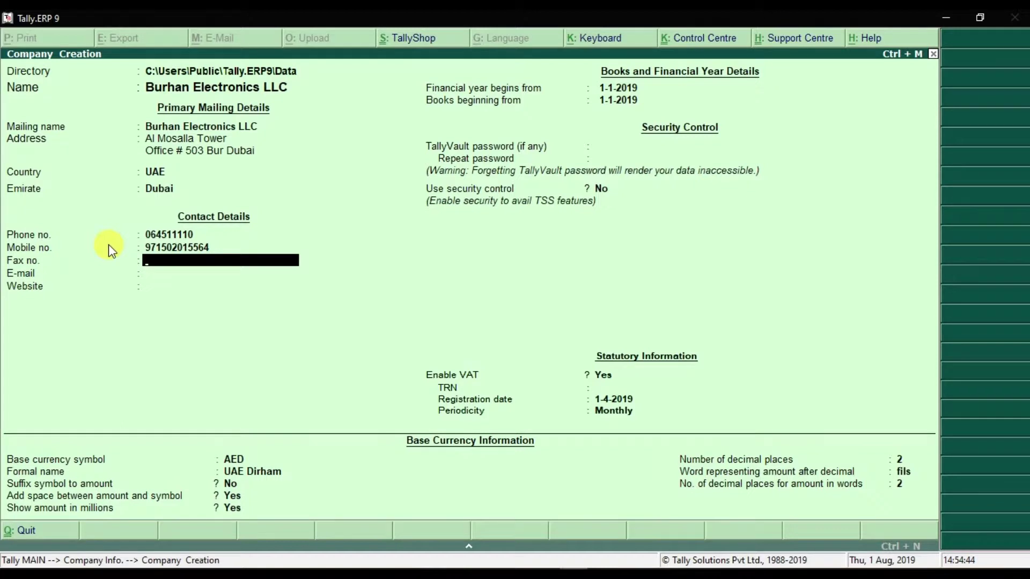
Step: Leave fax blank and enter the company's e-mail address and website
key("Return")
key("Return")
type("www.sm-consultants.com")
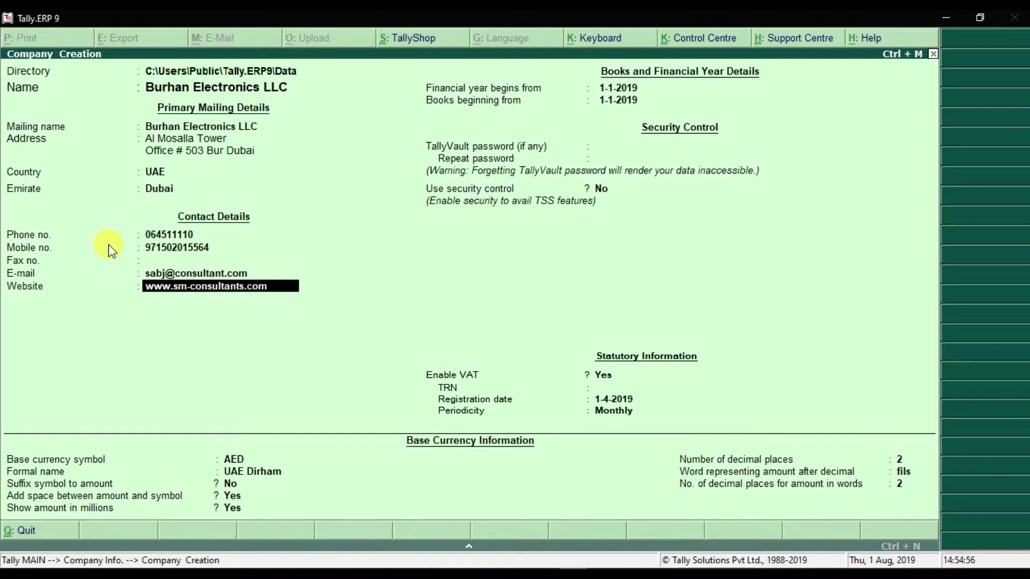
key("Return")
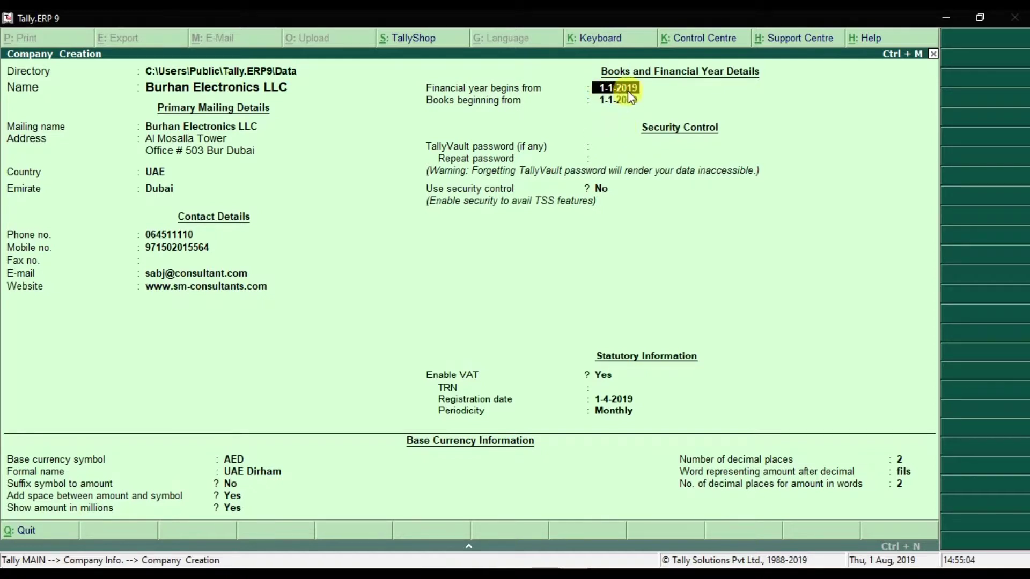
key("Return")
key("Return")
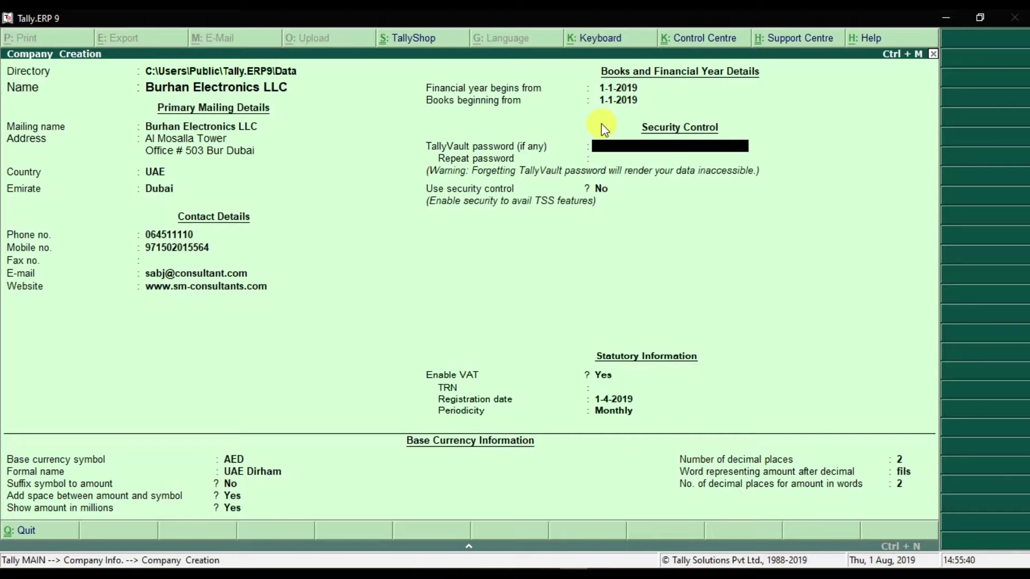
Step: Leave the TallyVault password and security control unset, moving on to Enable VAT
key("Return")
key("Return")
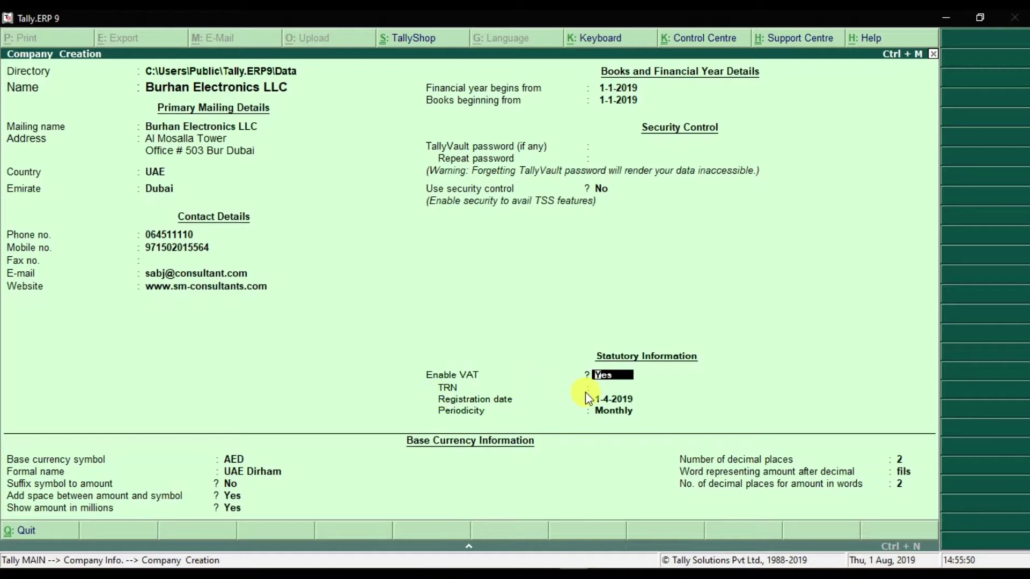
Step: Keep VAT enabled, enter the TRN, registration date 01-01-2019 and Quarterly periodicity
key("Return")
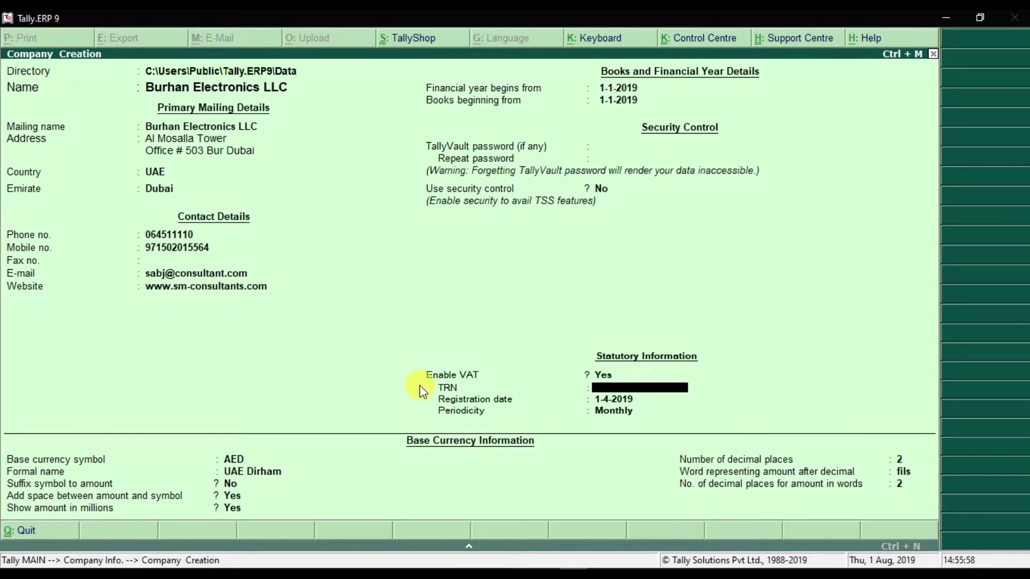
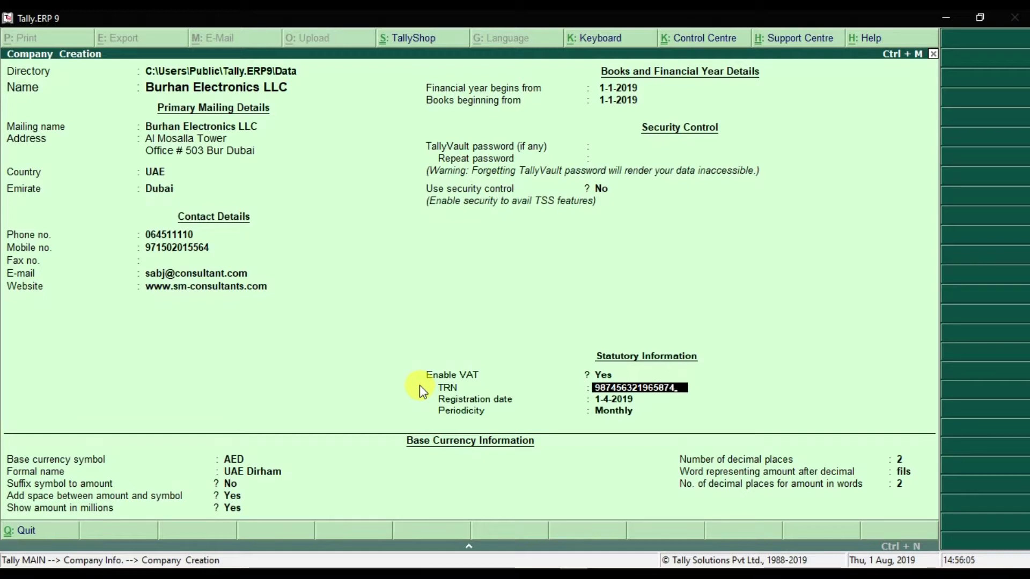
key("Return")
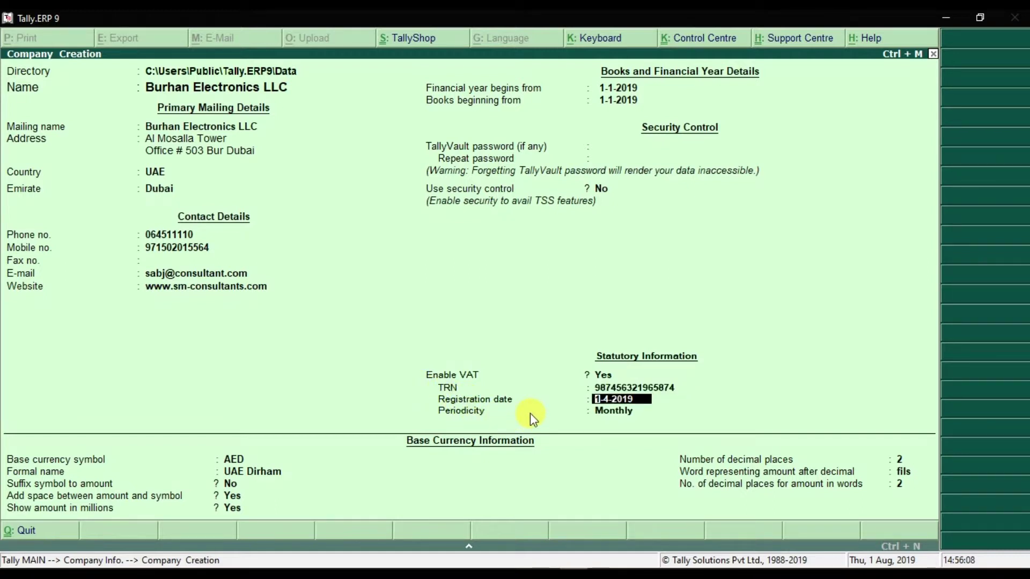
key("Return")
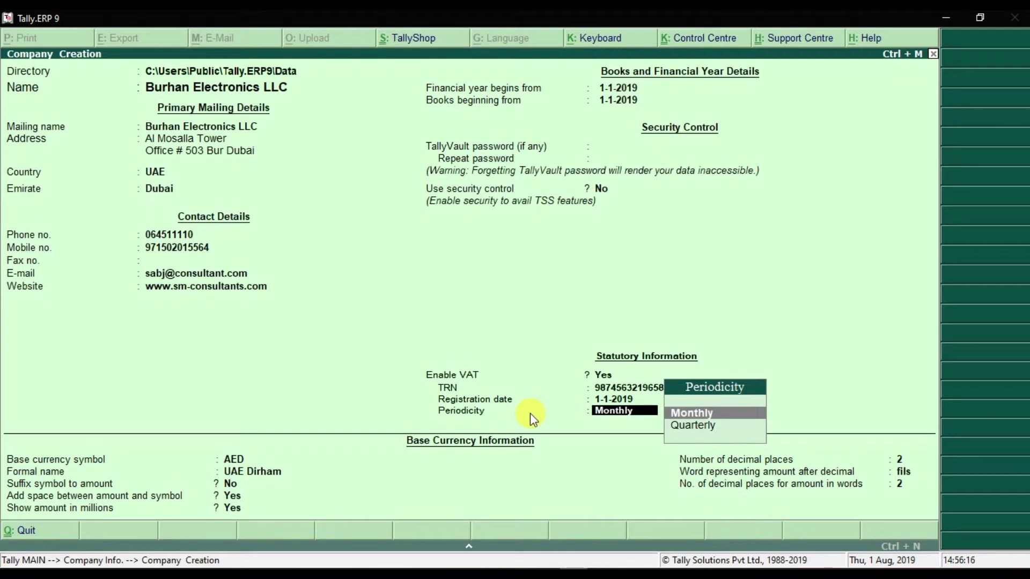
key("Down")
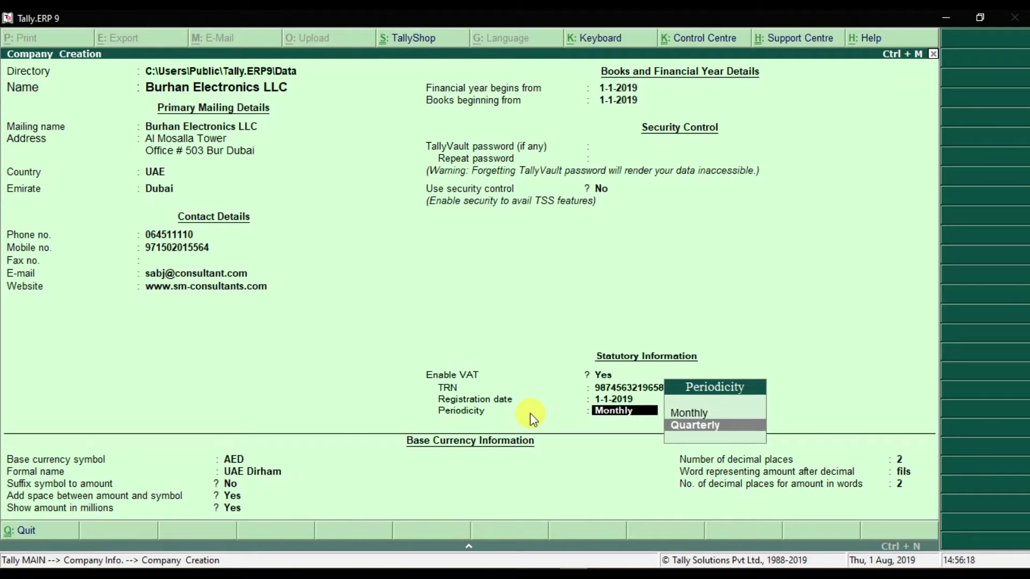
key("Return")
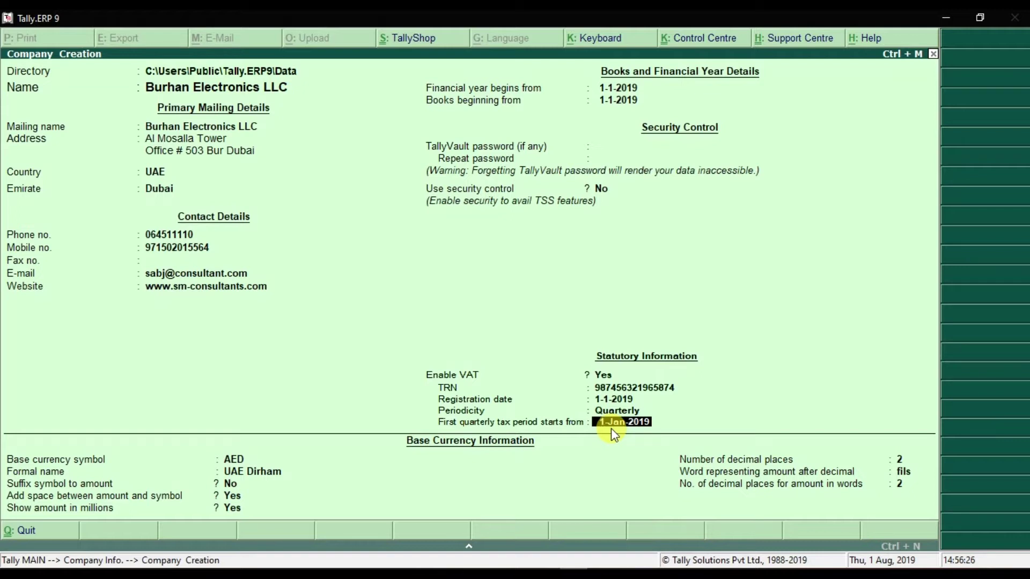
key("Return")
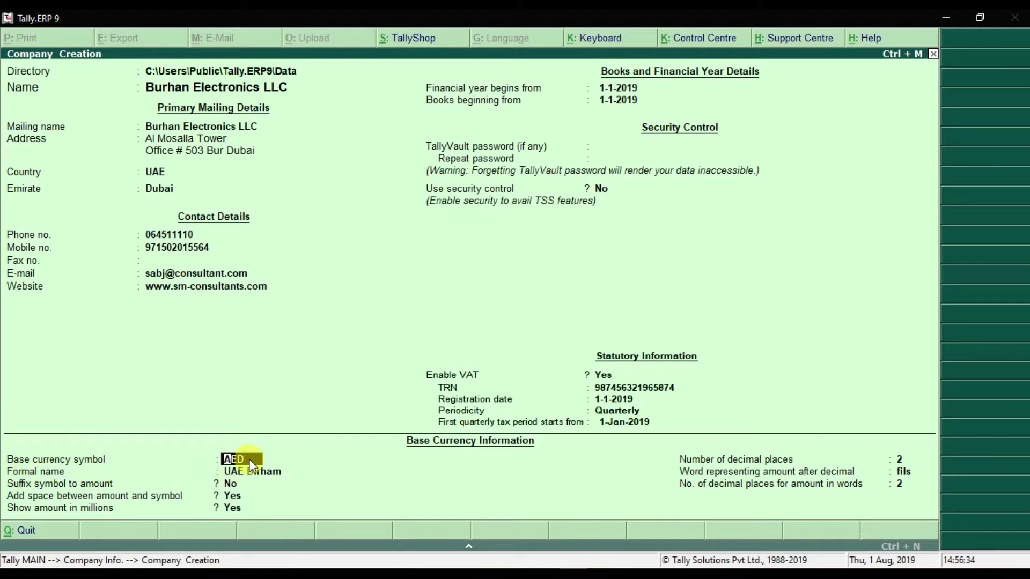
key("Return")
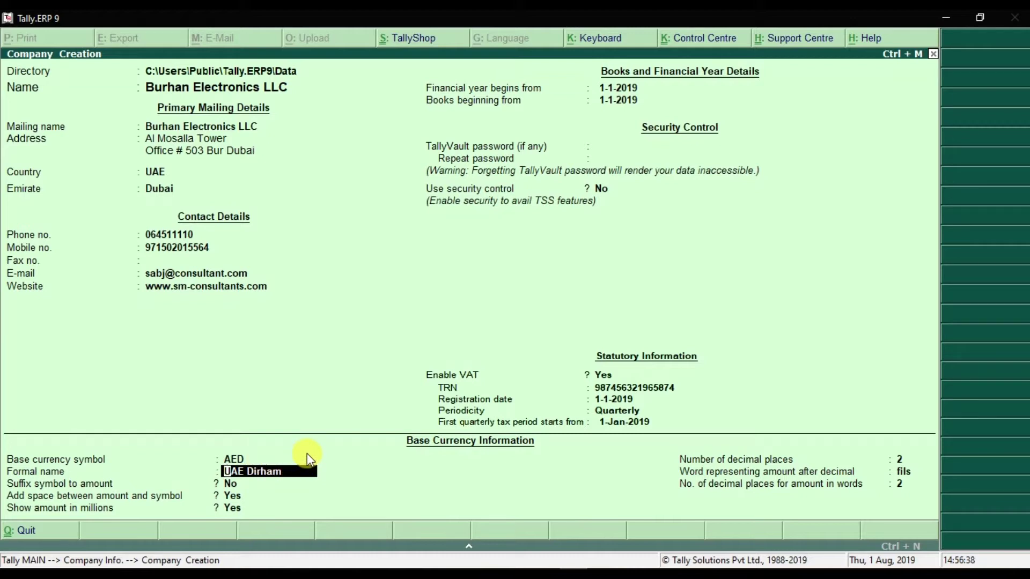
key("Return")
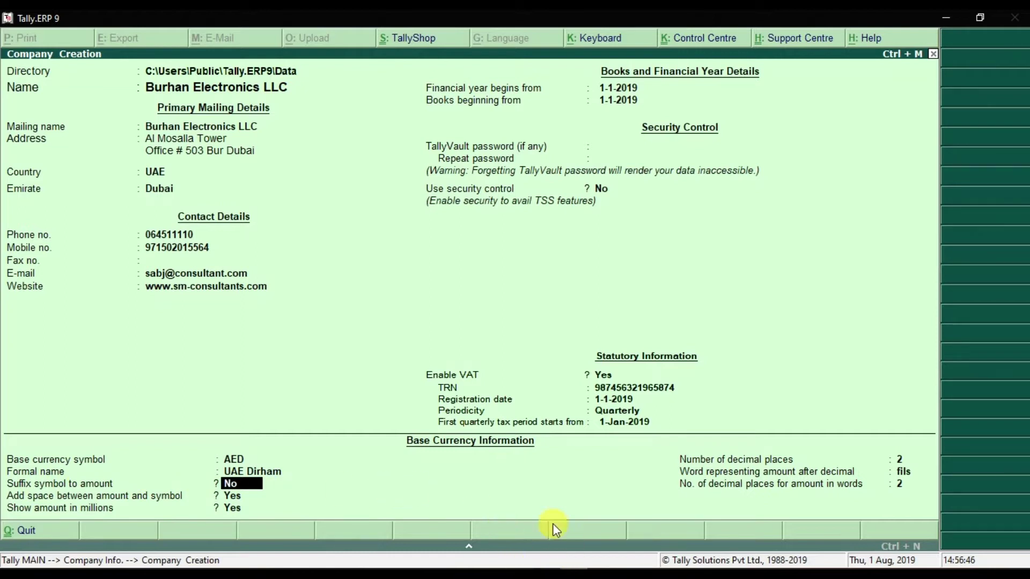
Step: Write a sample amount 'AED 1000' in Notepad and minimize it
left_click(504, 569)
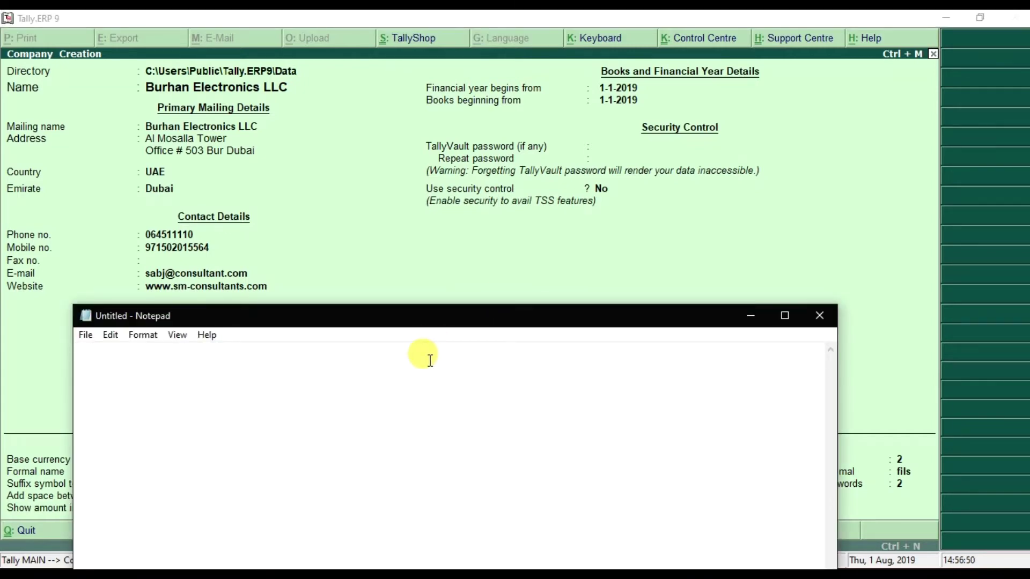
type("AED 1000")
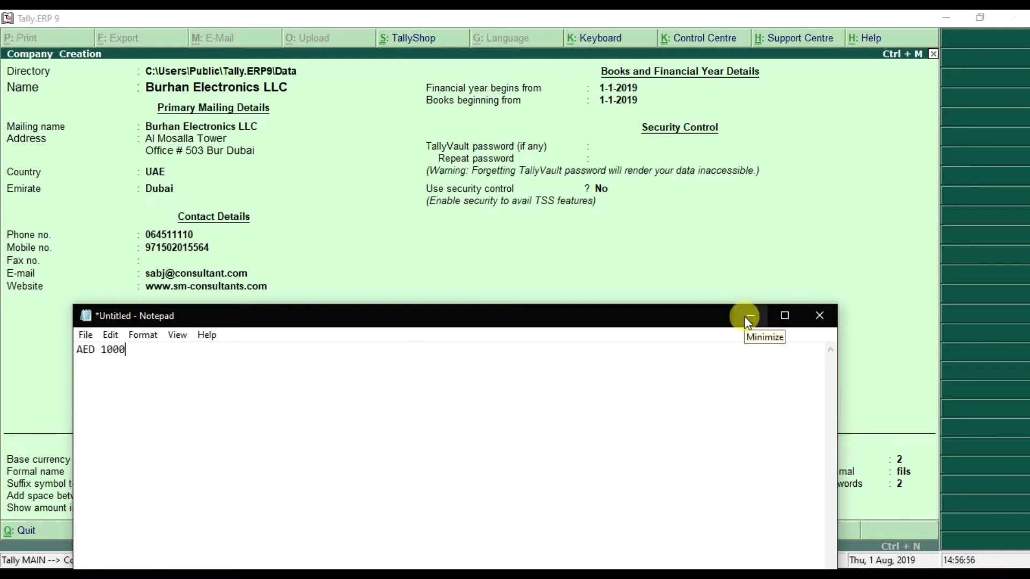
left_click(746, 318)
Step: Set Suffix symbol to amount to Yes, keeping spacing and millions display
type("y")
key("Return")
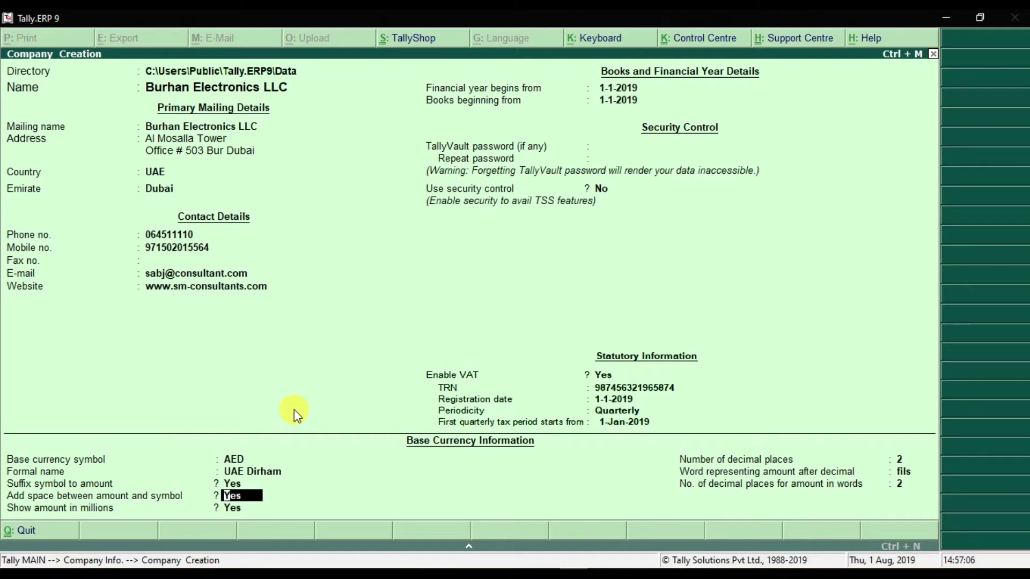
key("Return")
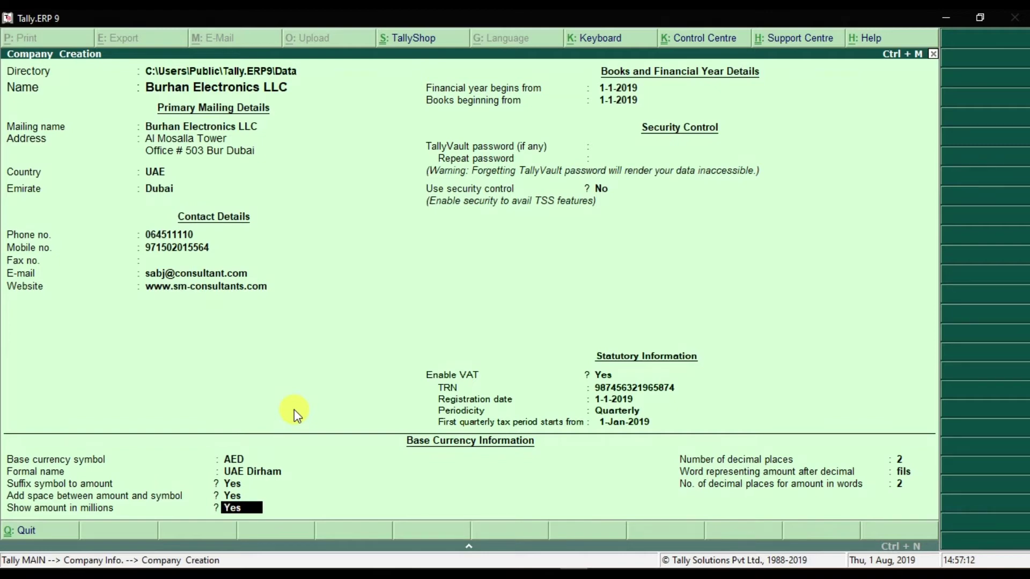
key("Return")
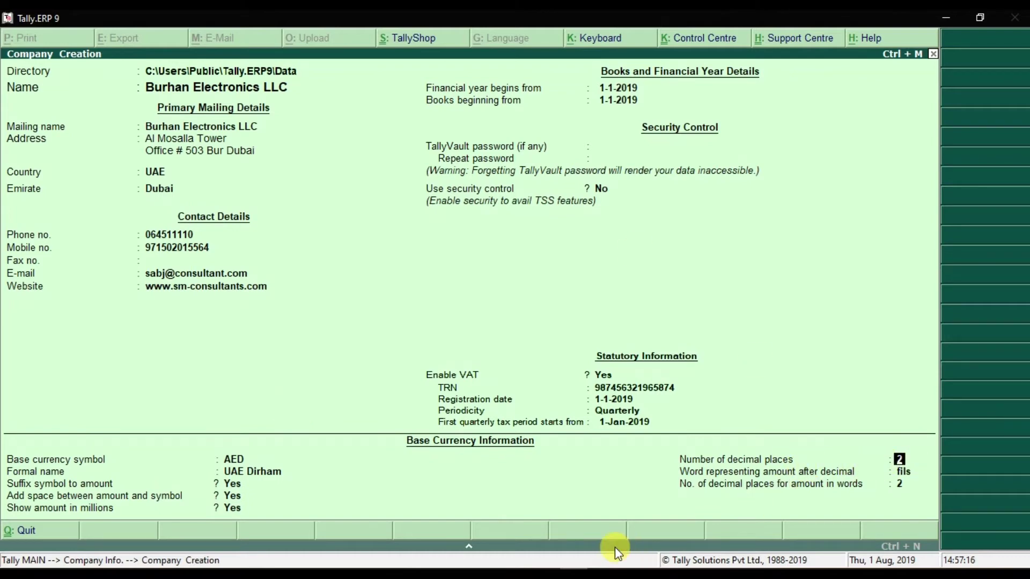
Step: Change the Notepad sample to AED 1000.00 and keep 2 decimal places in Tally
left_click(518, 568)
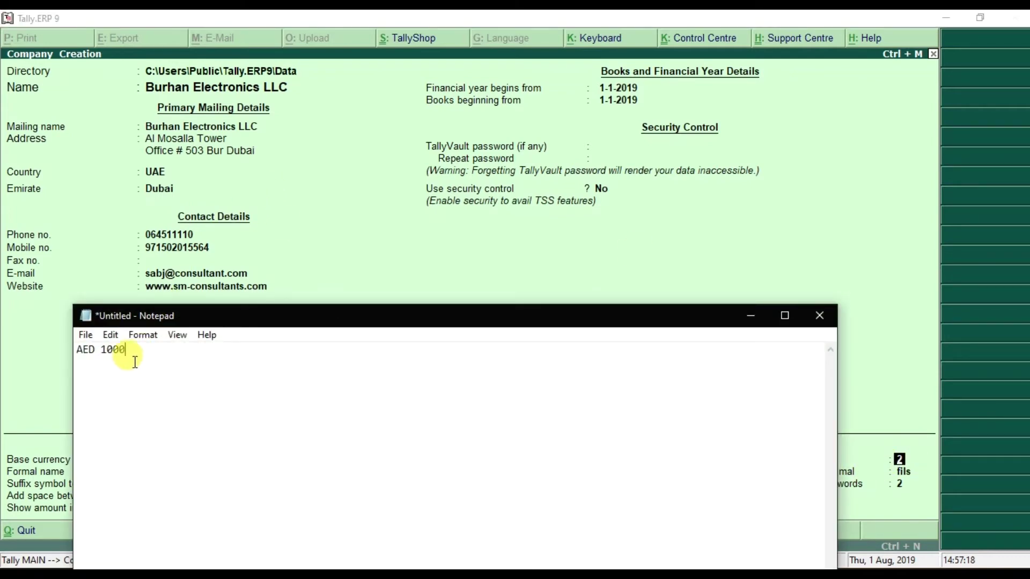
type(".00")
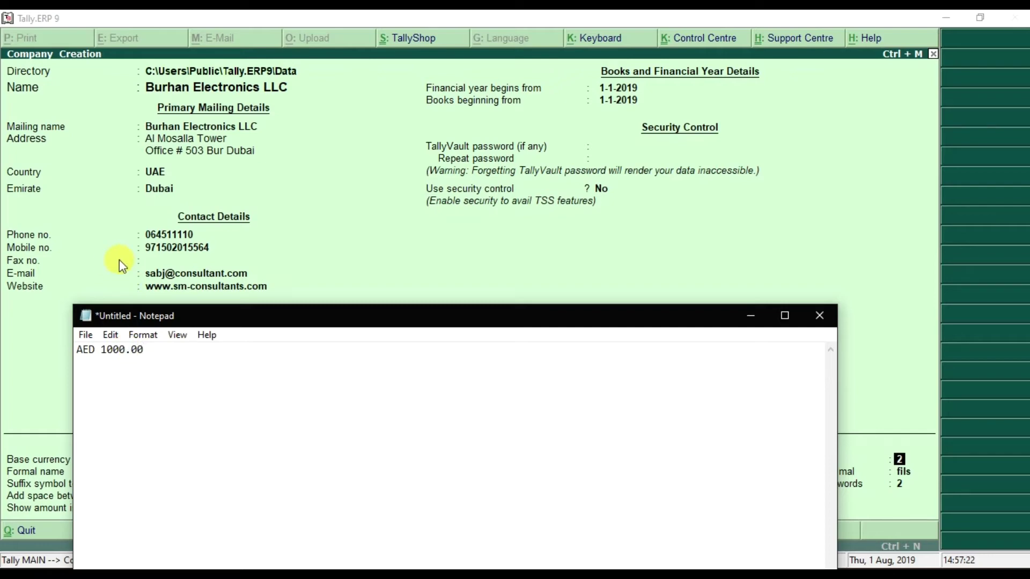
left_click(750, 315)
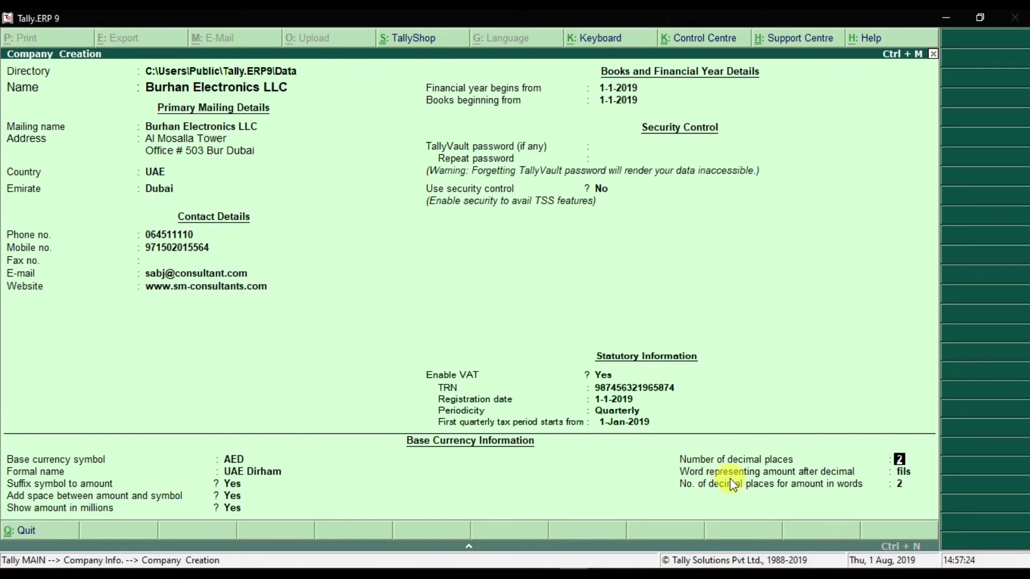
key("Return")
key("Return")
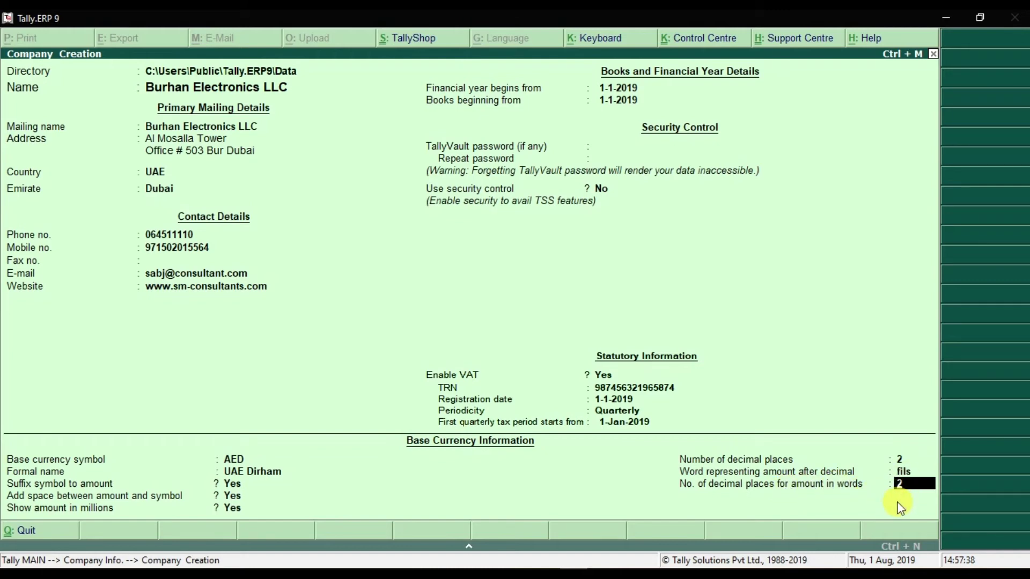
Step: Complete the last field to bring up the Accept confirmation for the company
key("Return")
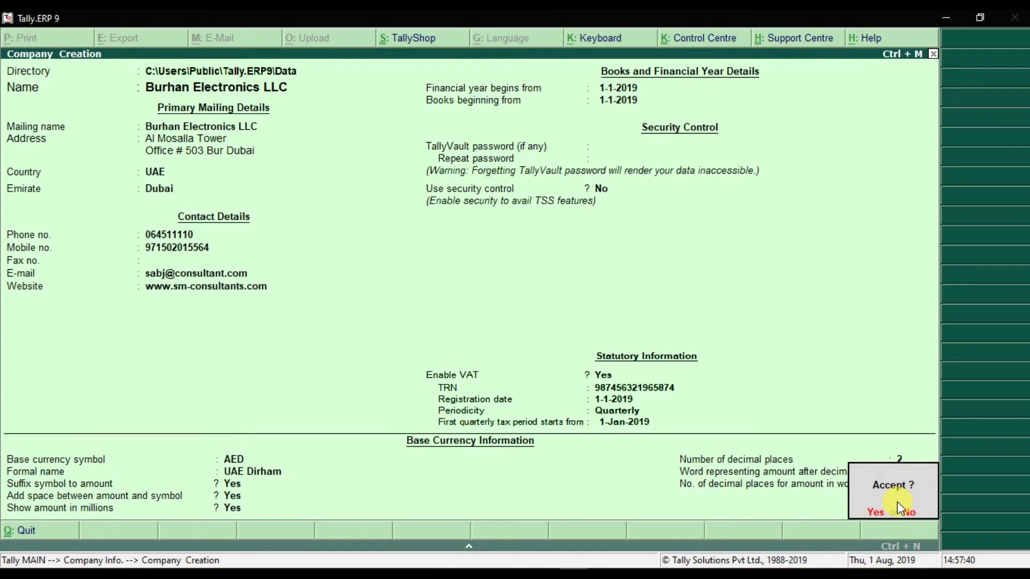